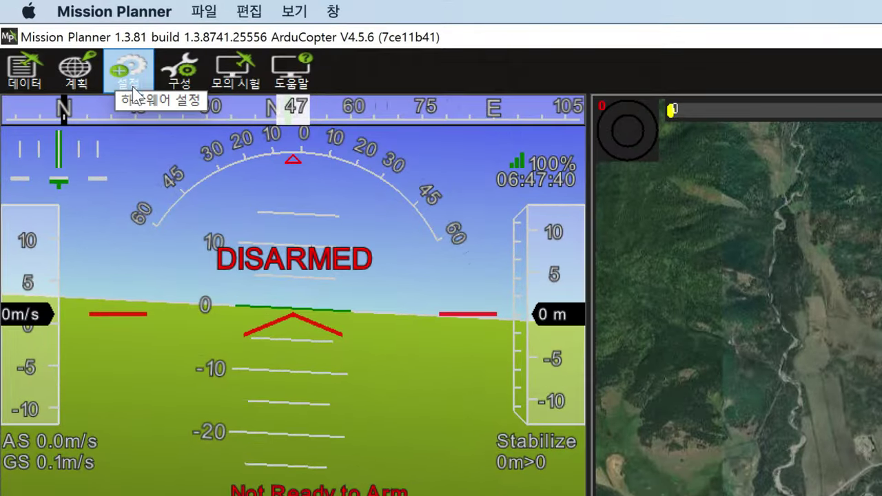
# Set the mandatory hardware frame class to the four-motor quadcopter and the frame type to X
pyautogui.click(112, 66)
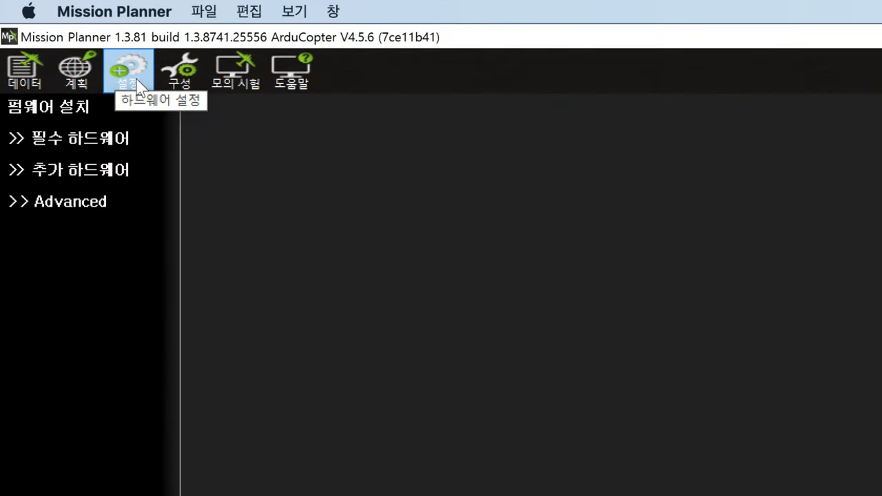
pyautogui.click(131, 134)
pyautogui.click(134, 157)
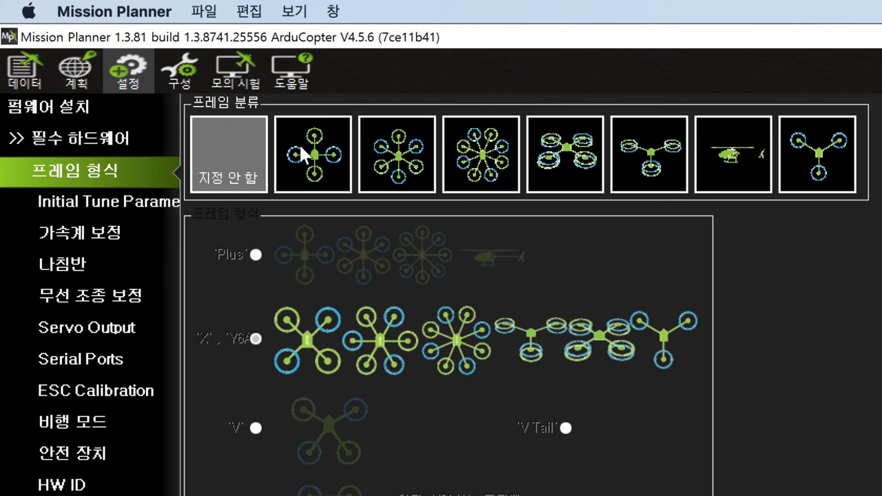
pyautogui.click(323, 159)
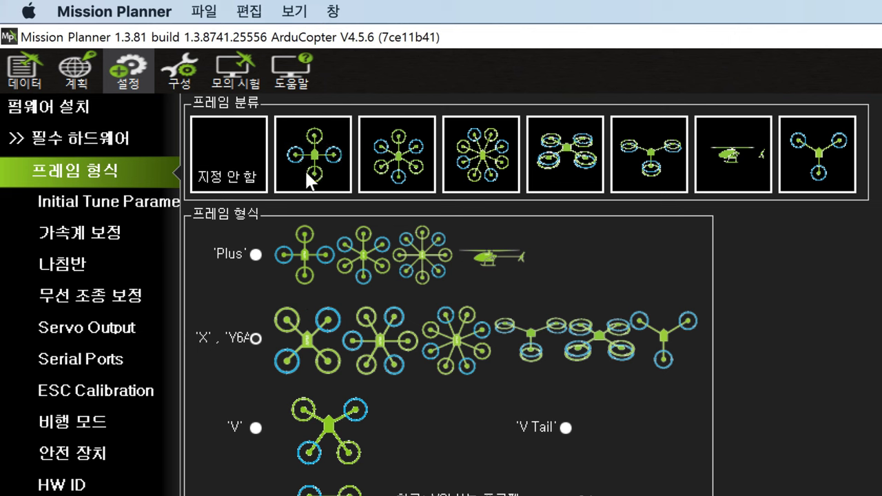
pyautogui.click(314, 352)
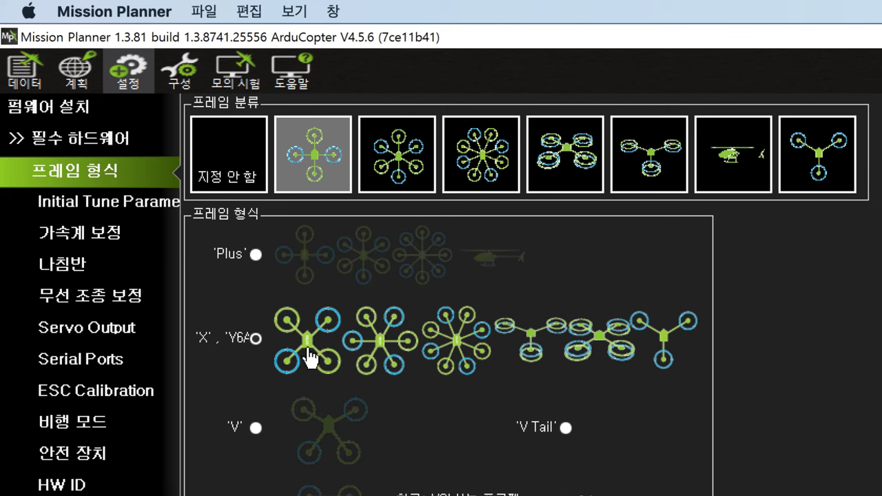
# Calculate the initial tune parameters for a 3.5 inch airscrew and a battery cell count of 3, and write them to the flight controller
pyautogui.click(152, 214)
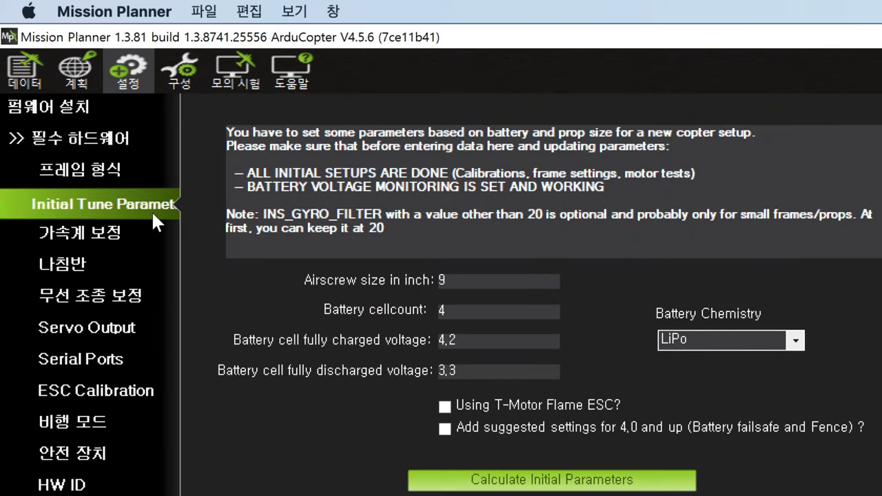
pyautogui.click(517, 283)
pyautogui.write('3,5')
pyautogui.click(508, 312)
pyautogui.write('3')
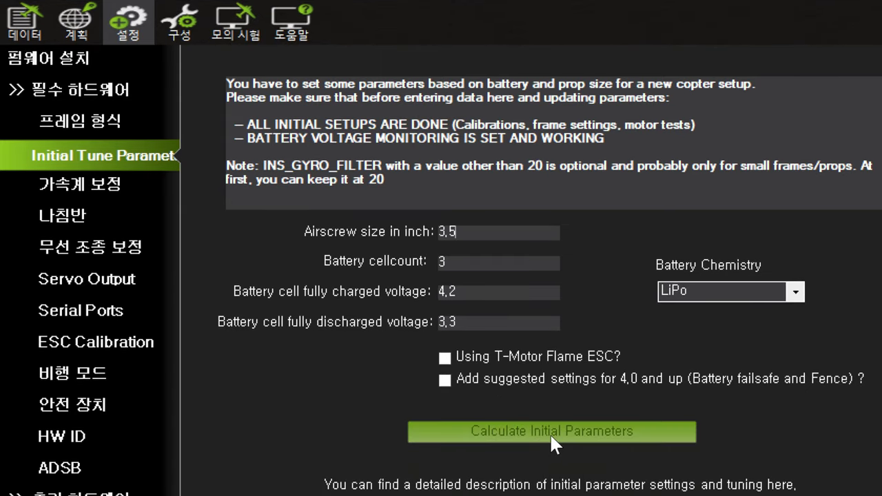
pyautogui.click(556, 433)
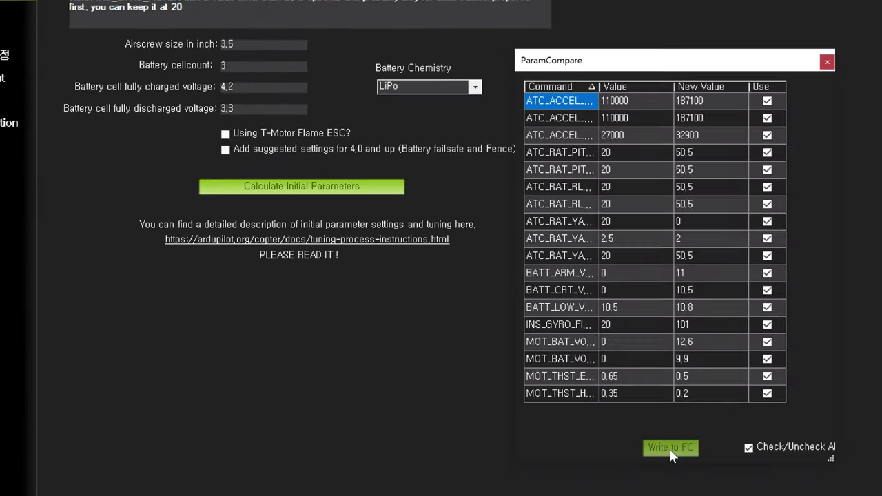
pyautogui.click(673, 446)
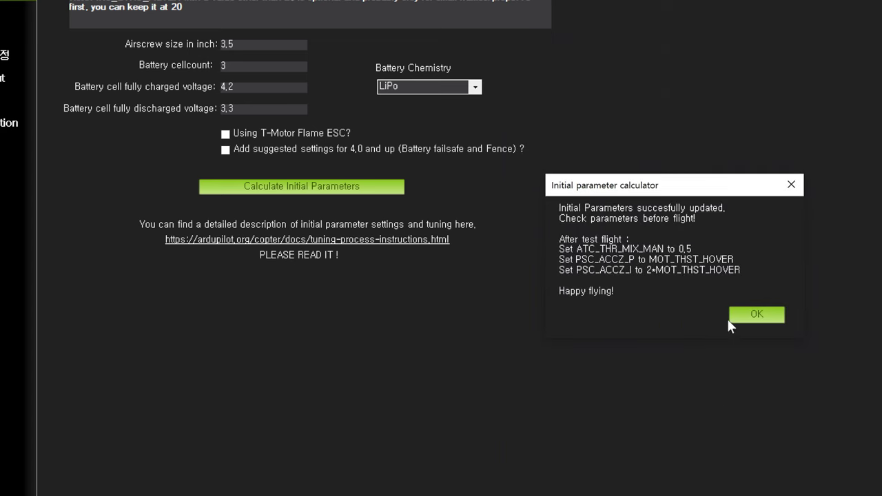
pyautogui.click(737, 316)
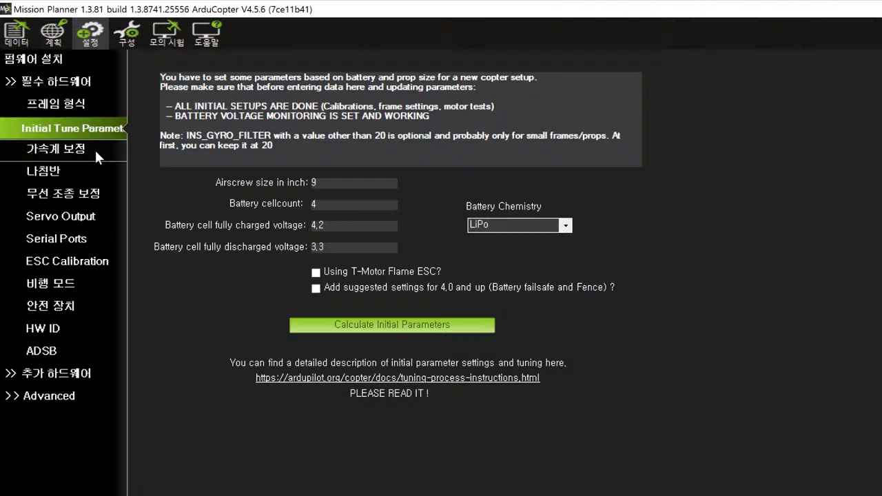
# Set AHRS_ORIENTATION to None in the full parameter list and write the parameters to the flight controller
pyautogui.click(123, 44)
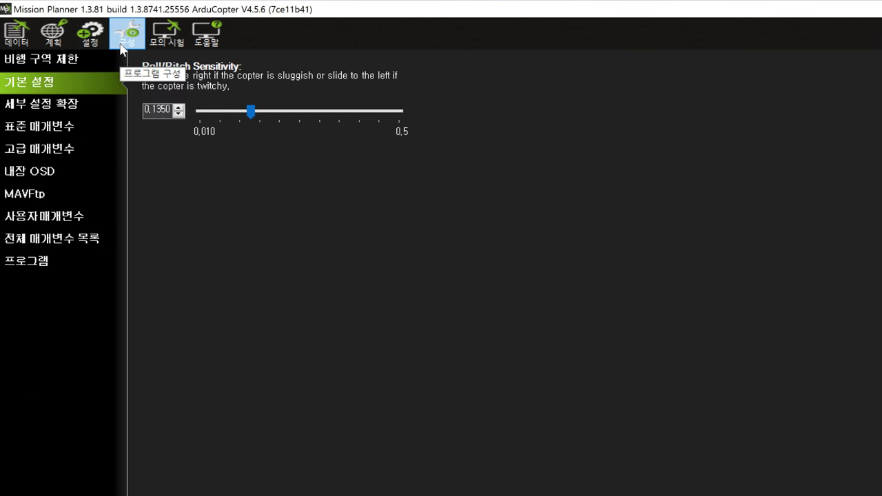
pyautogui.click(122, 44)
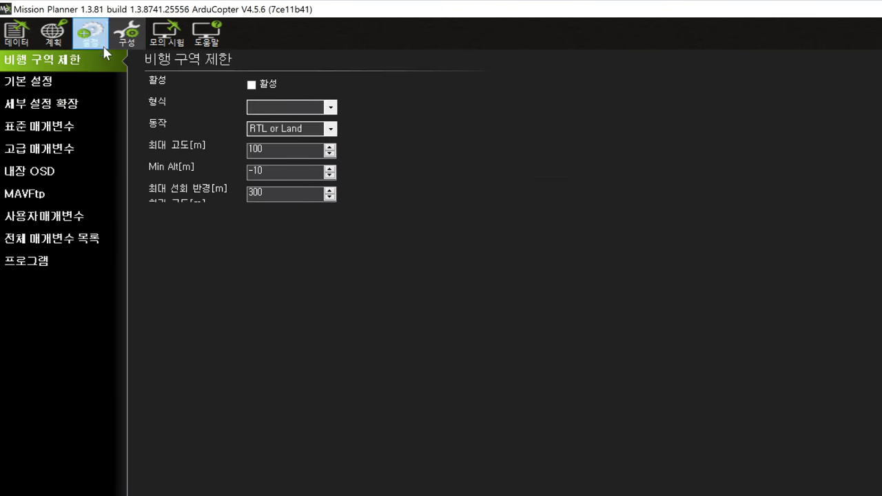
pyautogui.click(75, 238)
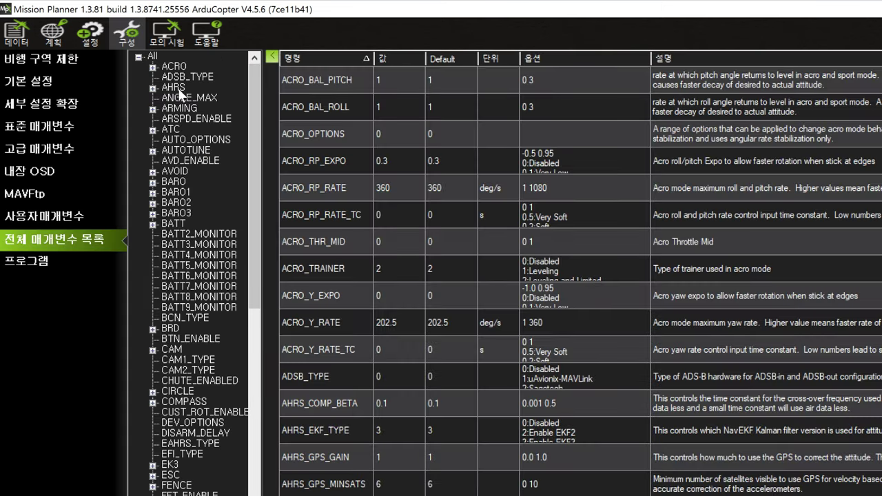
pyautogui.click(176, 89)
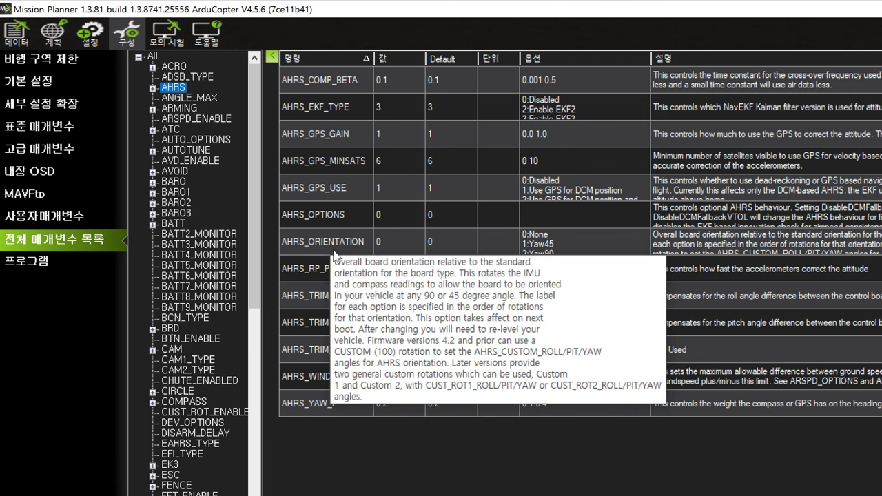
pyautogui.click(337, 254)
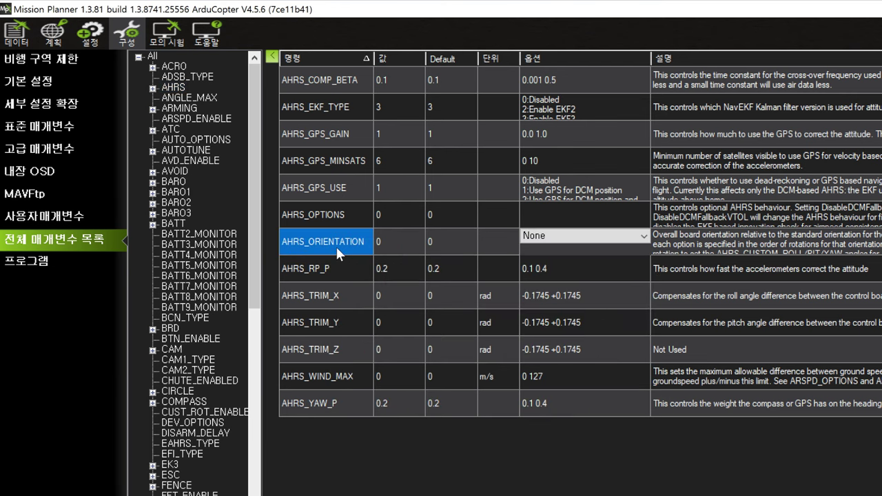
pyautogui.click(569, 242)
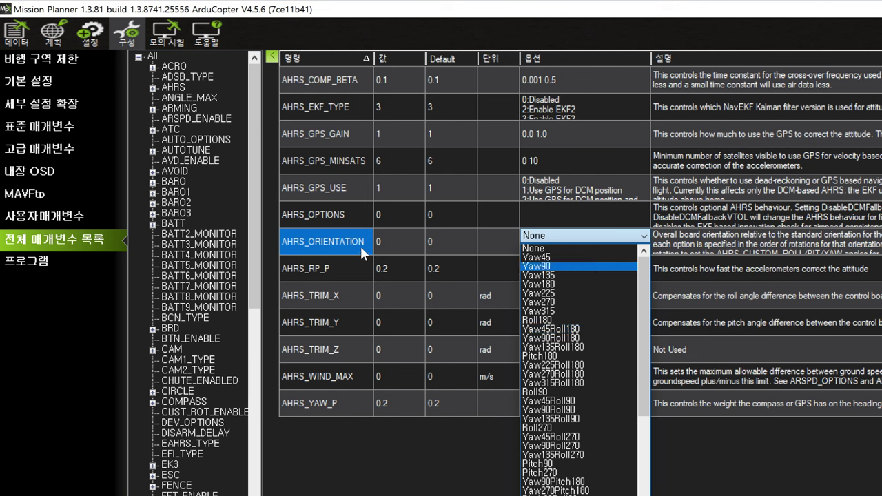
pyautogui.click(549, 248)
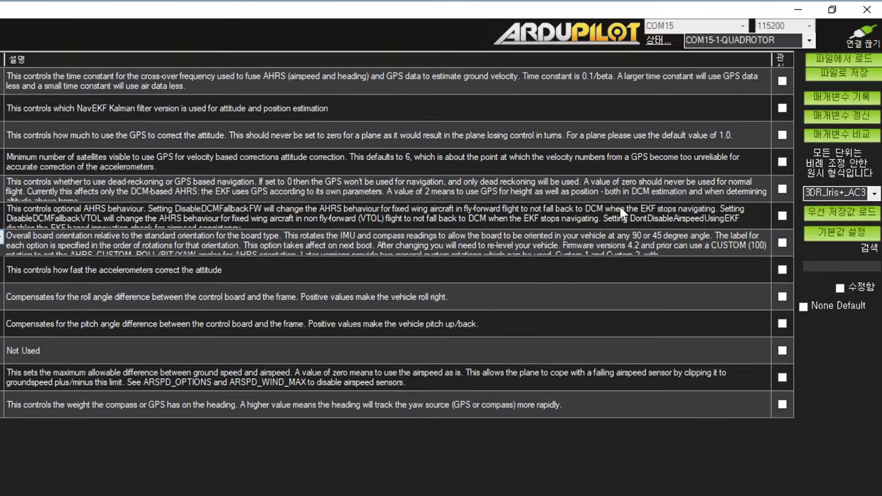
pyautogui.click(819, 101)
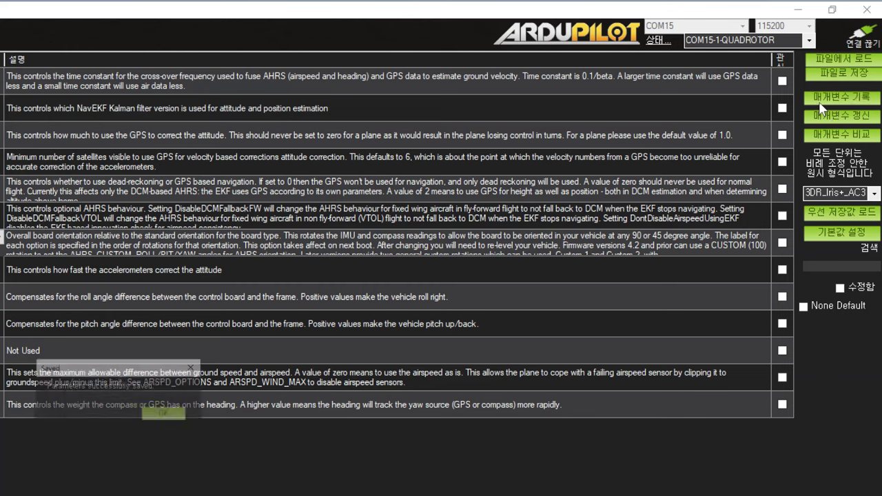
pyautogui.click(200, 413)
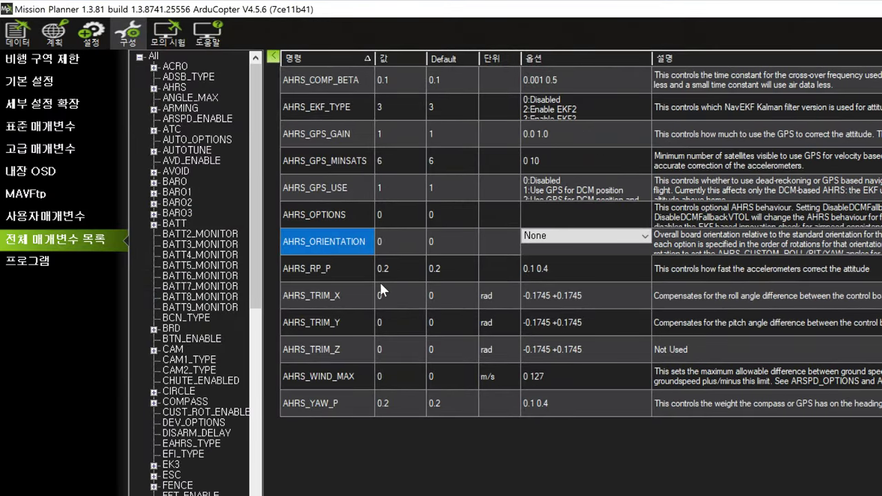
# Run the three-axis accelerometer calibration through the level, left, right, nose-down, nose-up and back positions
pyautogui.click(106, 43)
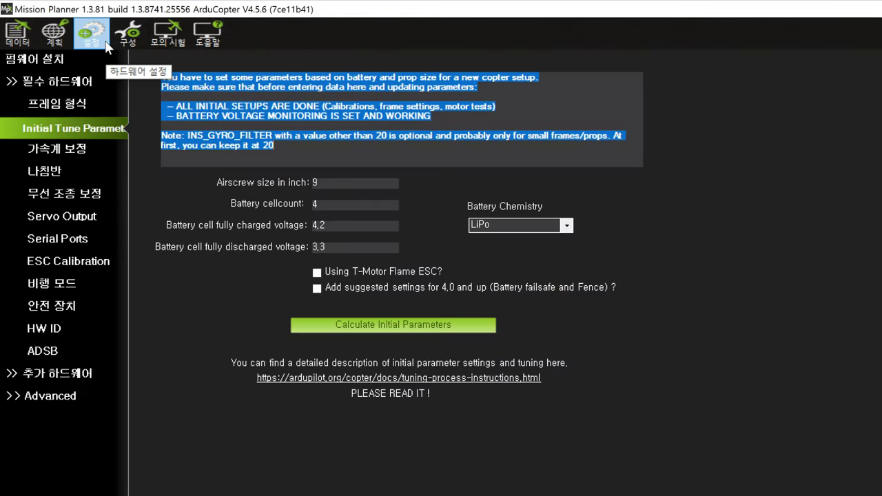
pyautogui.click(96, 149)
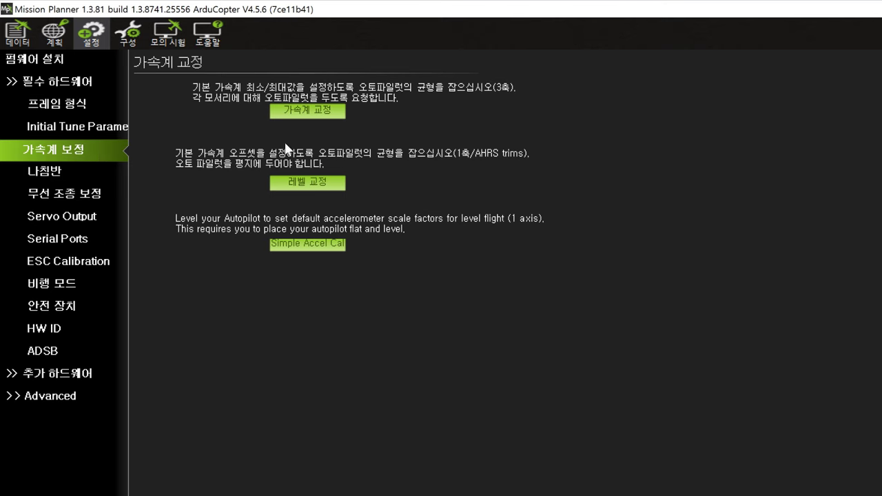
pyautogui.click(331, 115)
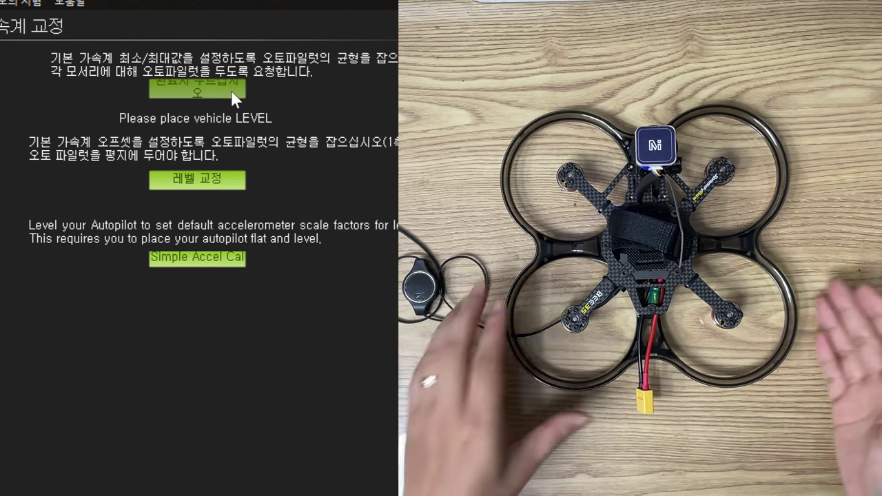
pyautogui.click(233, 97)
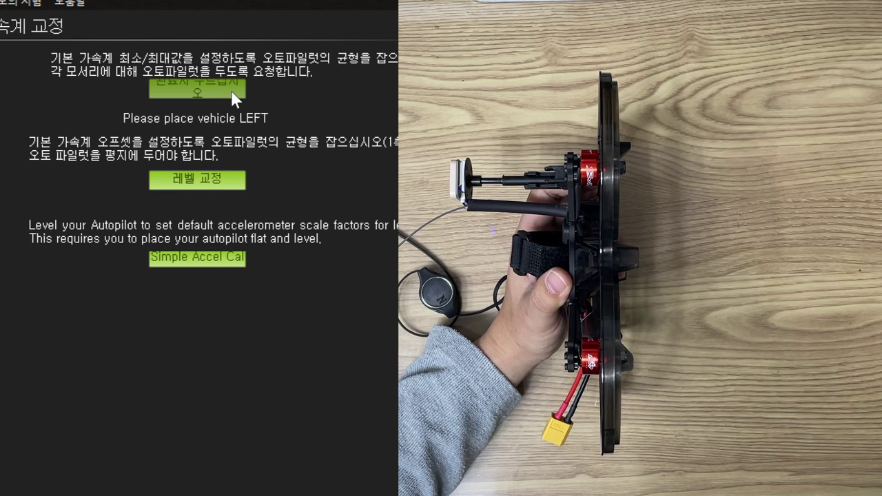
pyautogui.click(234, 92)
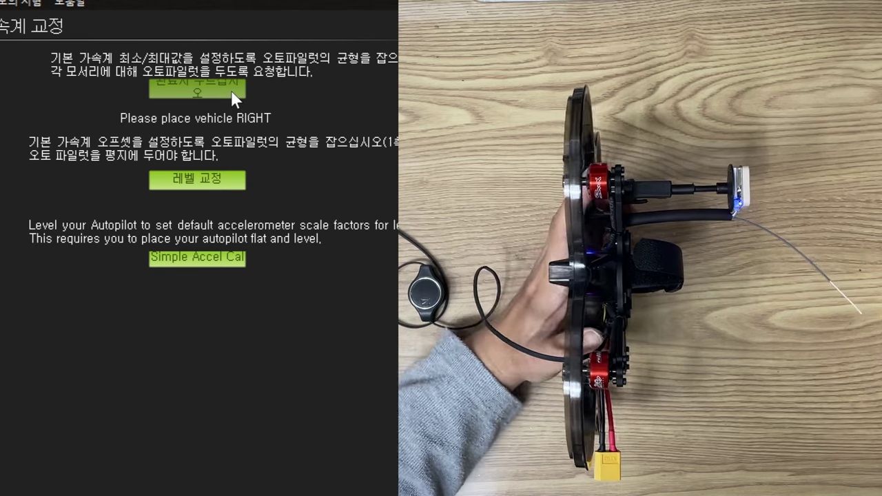
pyautogui.click(233, 93)
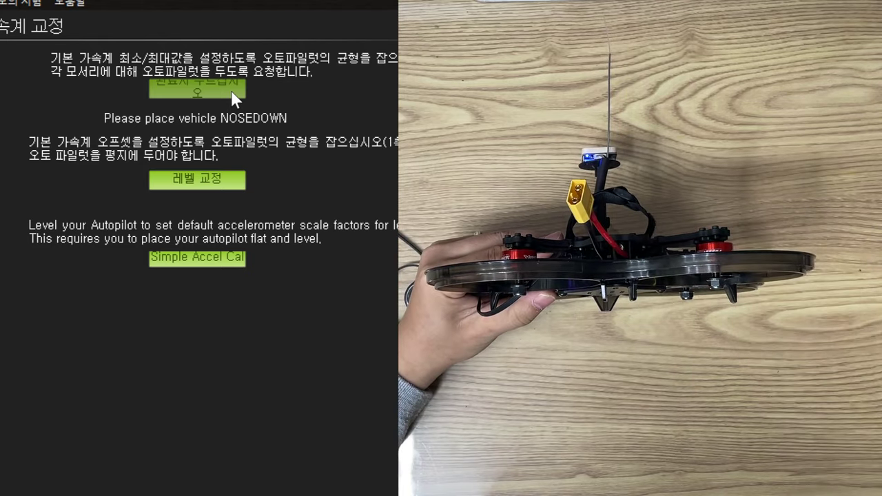
pyautogui.click(232, 94)
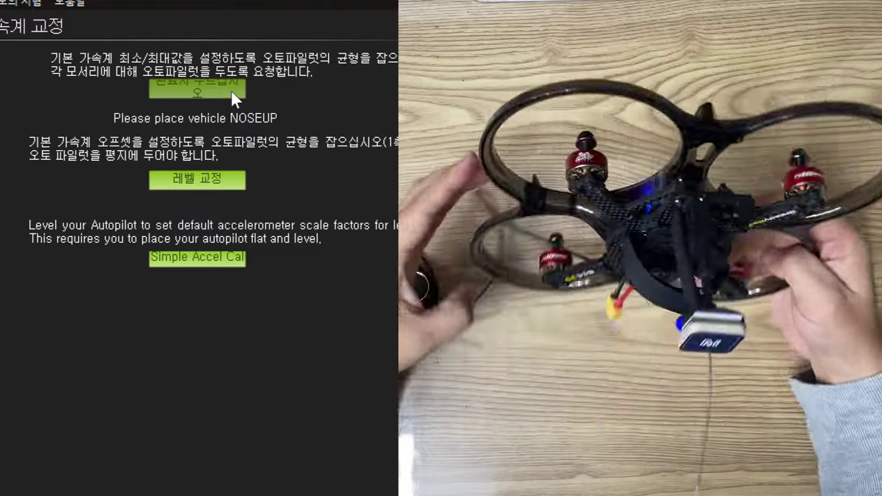
pyautogui.click(232, 93)
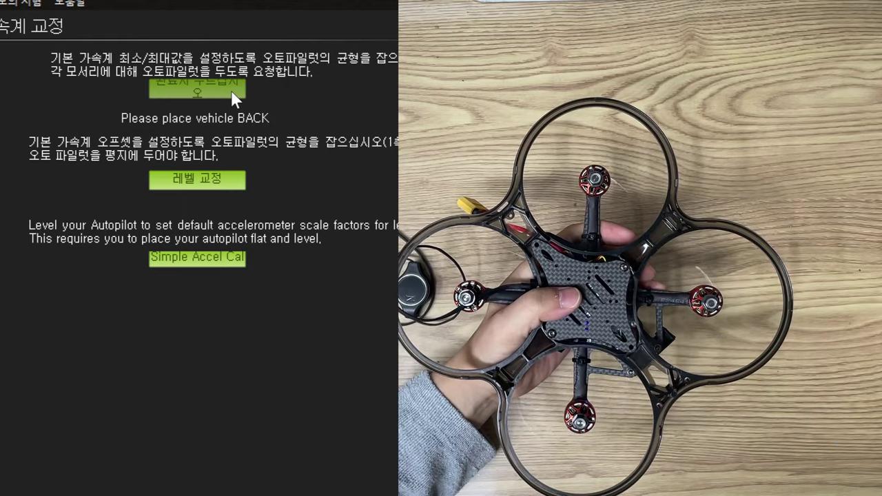
pyautogui.click(232, 94)
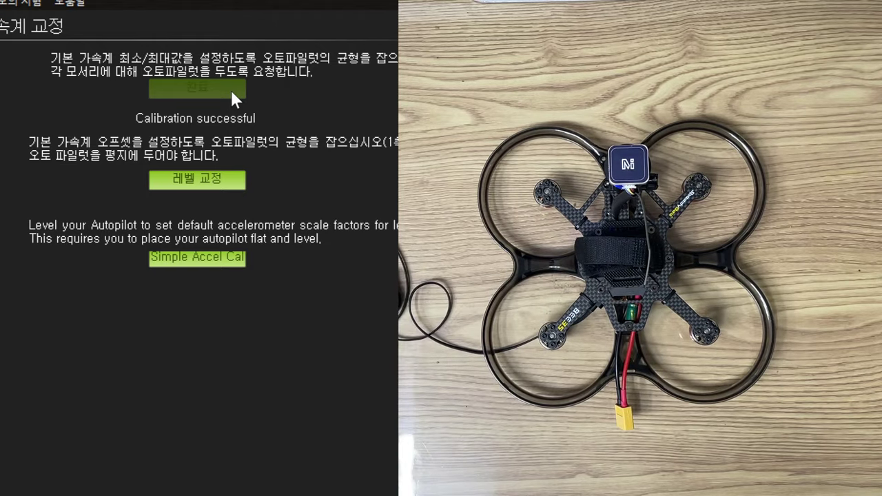
# Run the level calibration and the simple accelerometer calibration with the vehicle lying flat
pyautogui.click(228, 179)
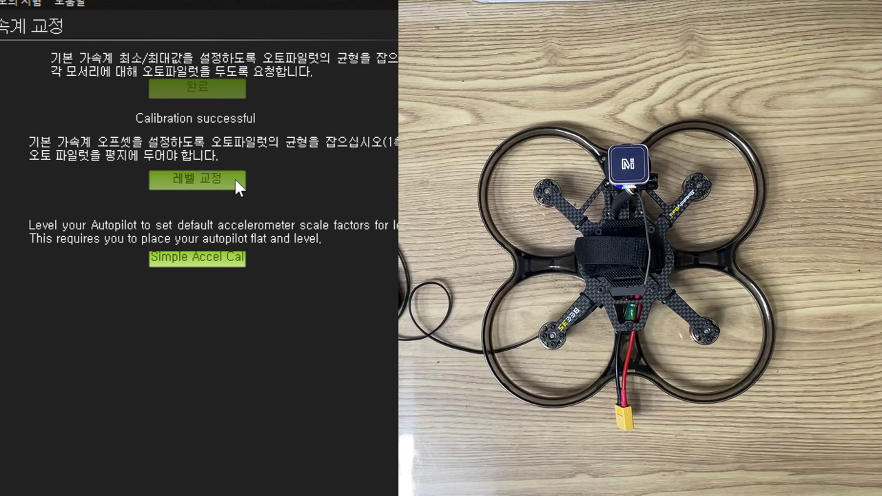
pyautogui.click(234, 269)
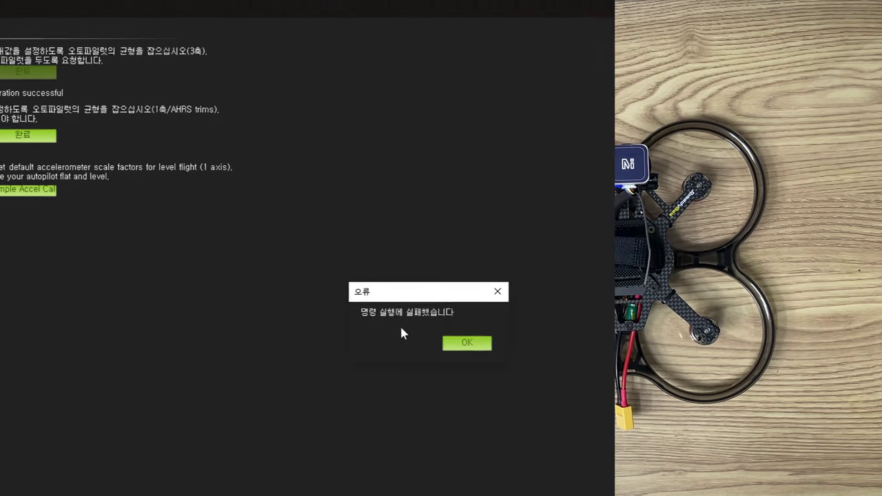
pyautogui.click(494, 365)
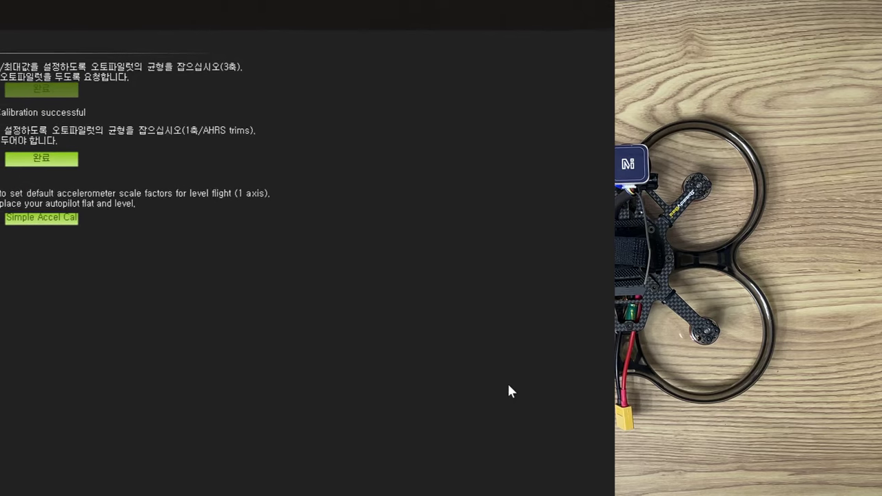
pyautogui.click(86, 238)
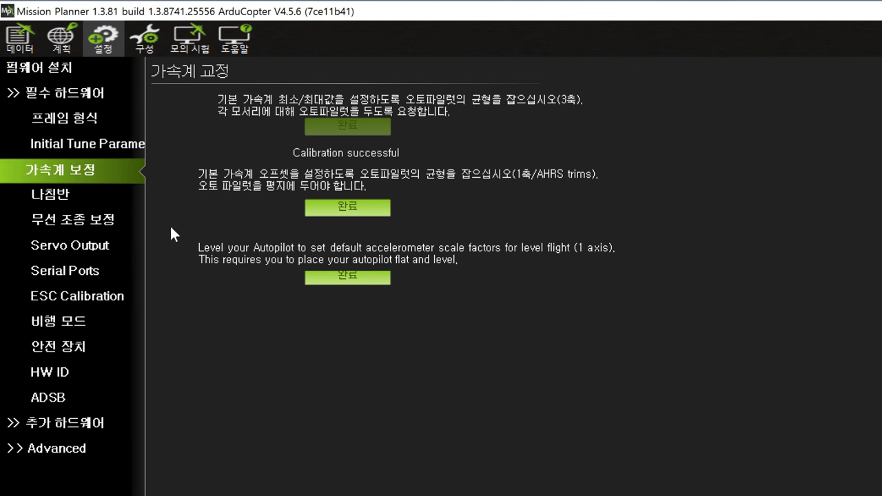
# Open the compass setup page in the mandatory hardware settings
pyautogui.click(119, 191)
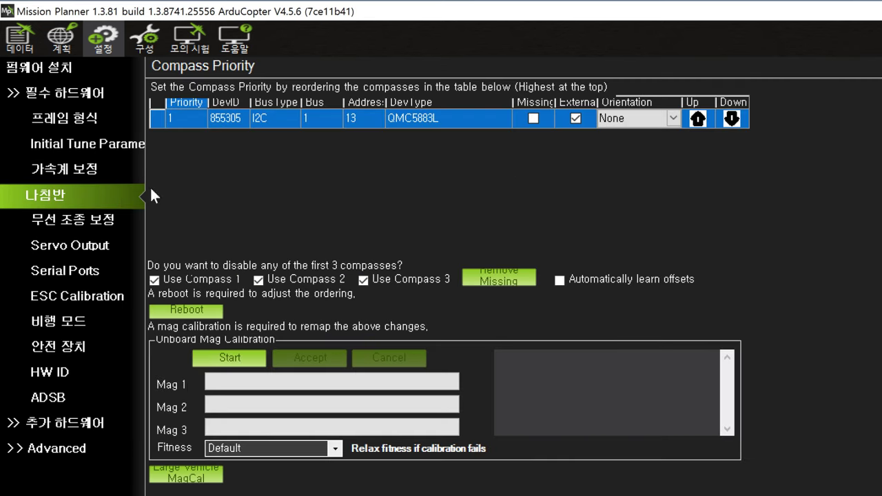